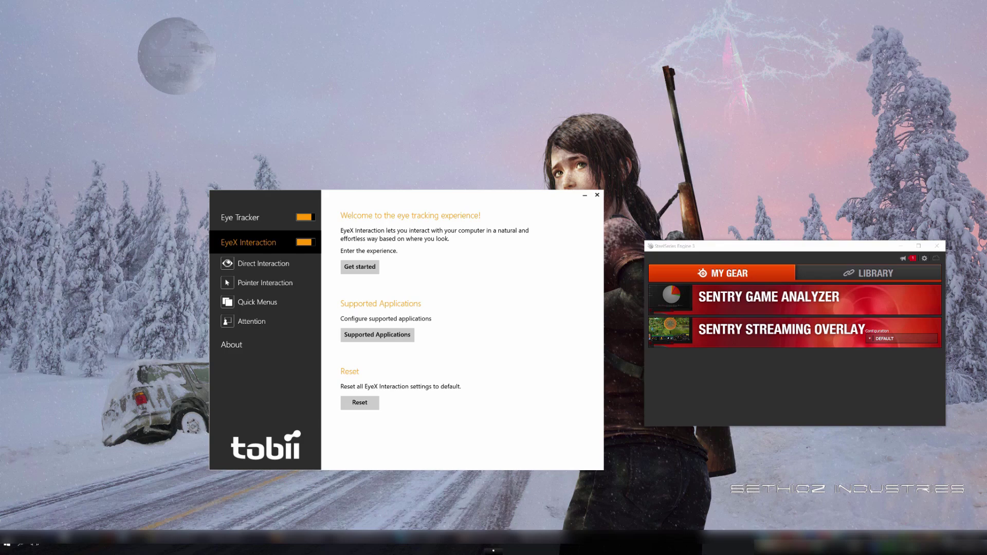
Step: Arrange the Tobii EyeX Settings and SteelSeries Engine 3 windows side by side, close together
drag(337, 201, 343, 182)
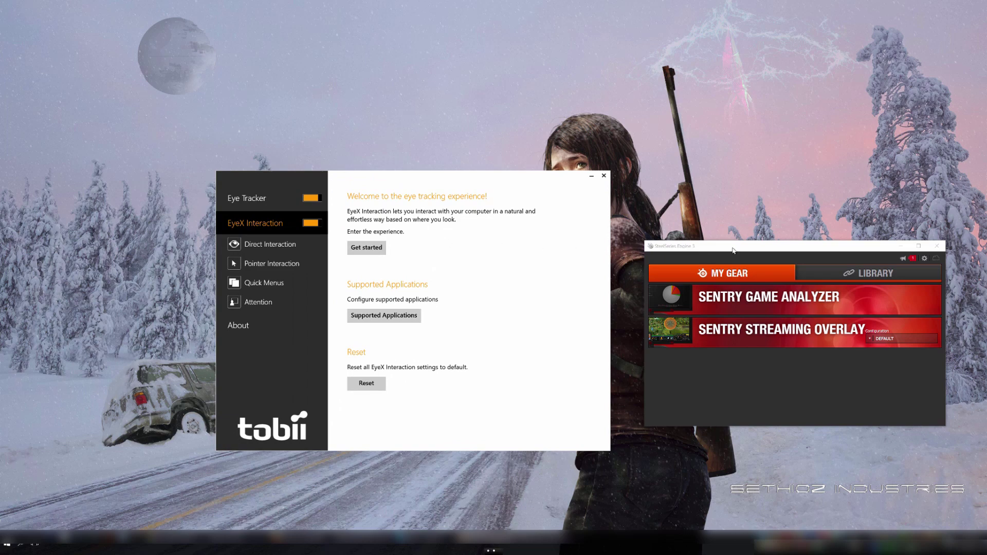
drag(734, 251, 702, 248)
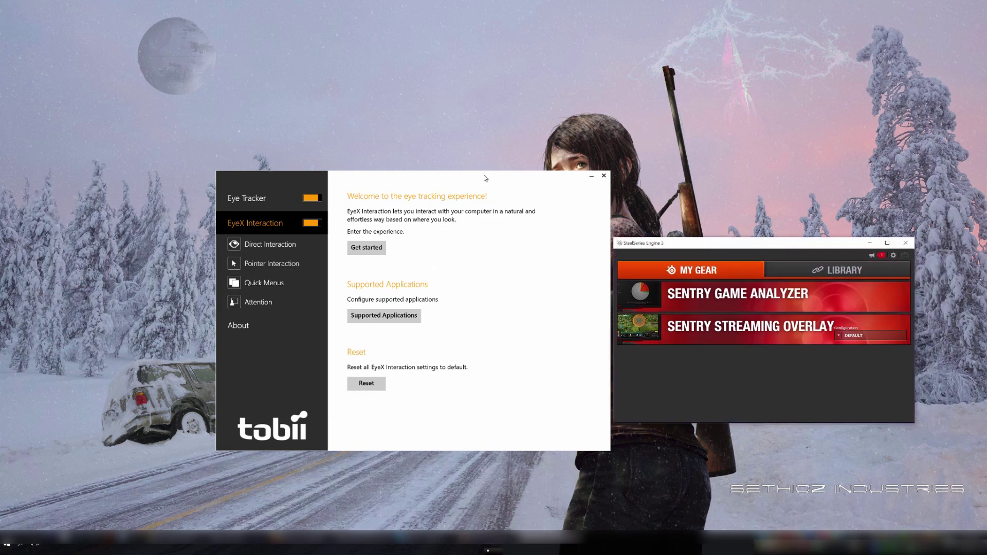
drag(486, 179, 452, 184)
drag(652, 247, 633, 232)
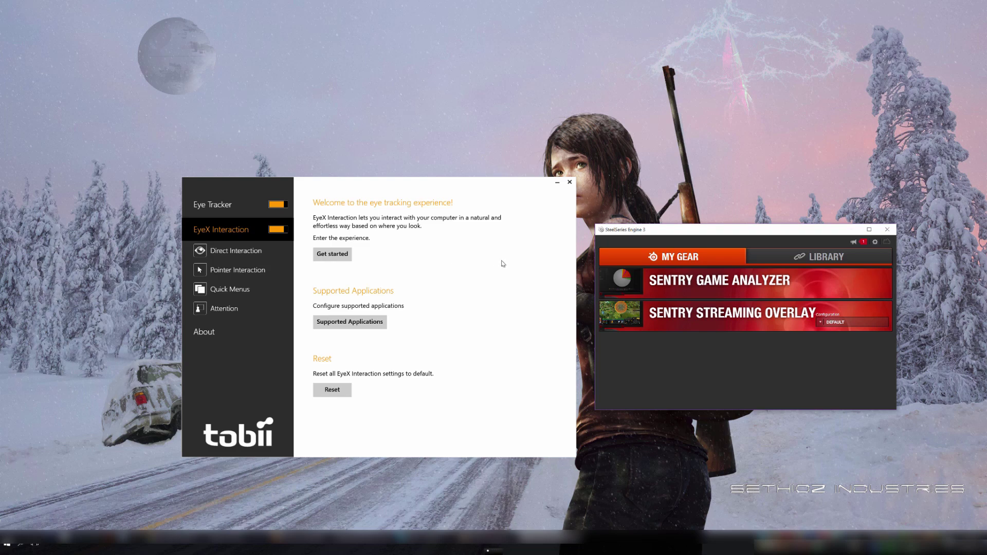
drag(670, 230, 660, 185)
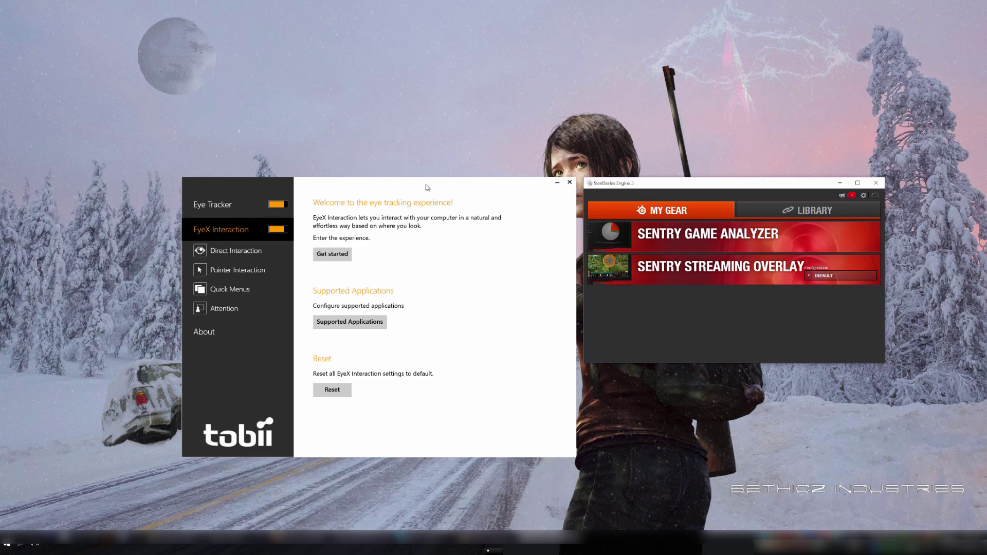
drag(427, 187, 428, 188)
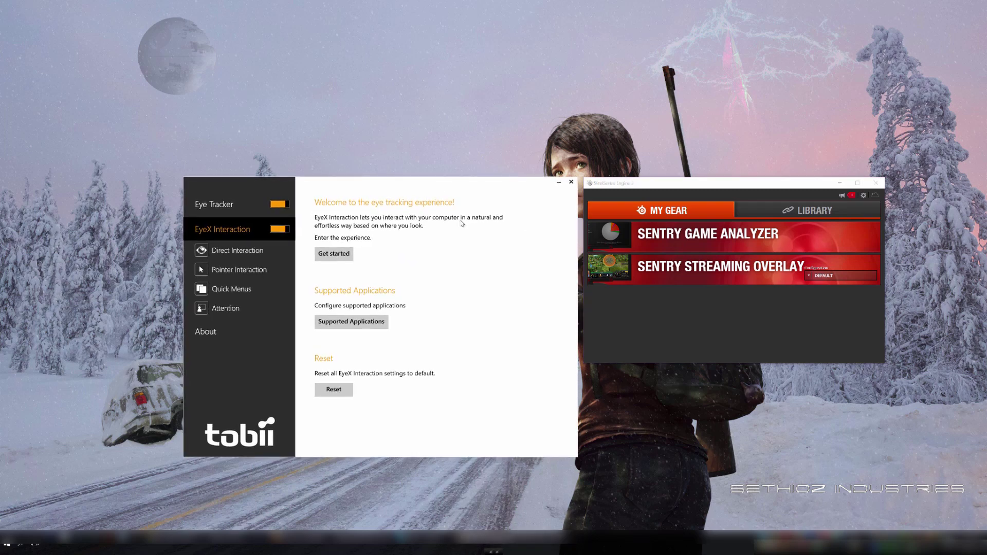
drag(698, 184, 696, 183)
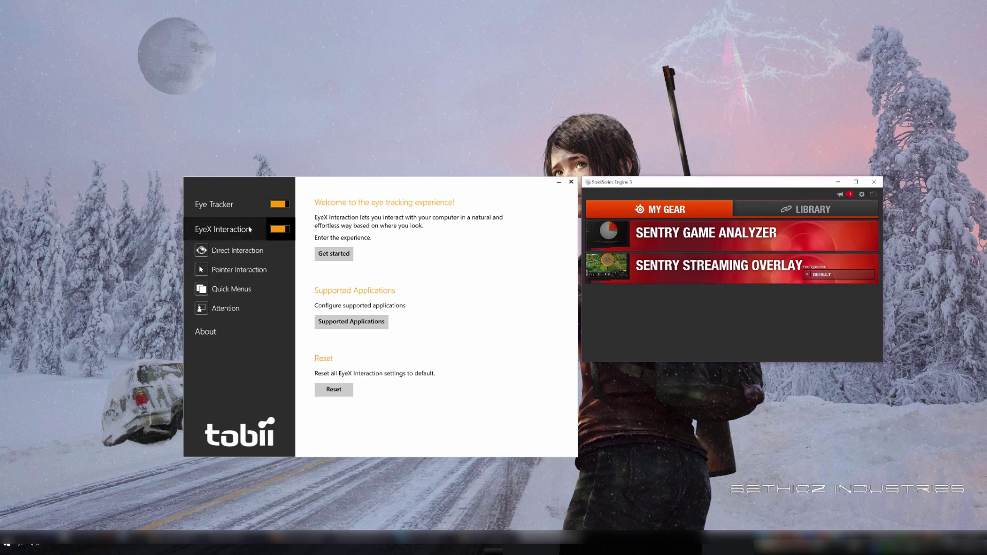
Step: Run the eye tracking test on the Eye Tracker page, then view Direct Interaction settings
click(241, 211)
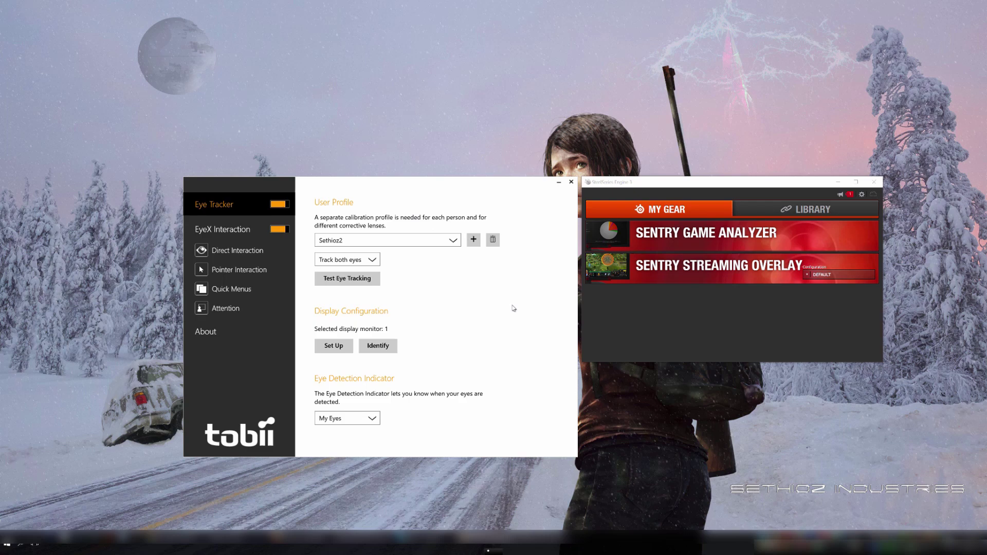
click(371, 282)
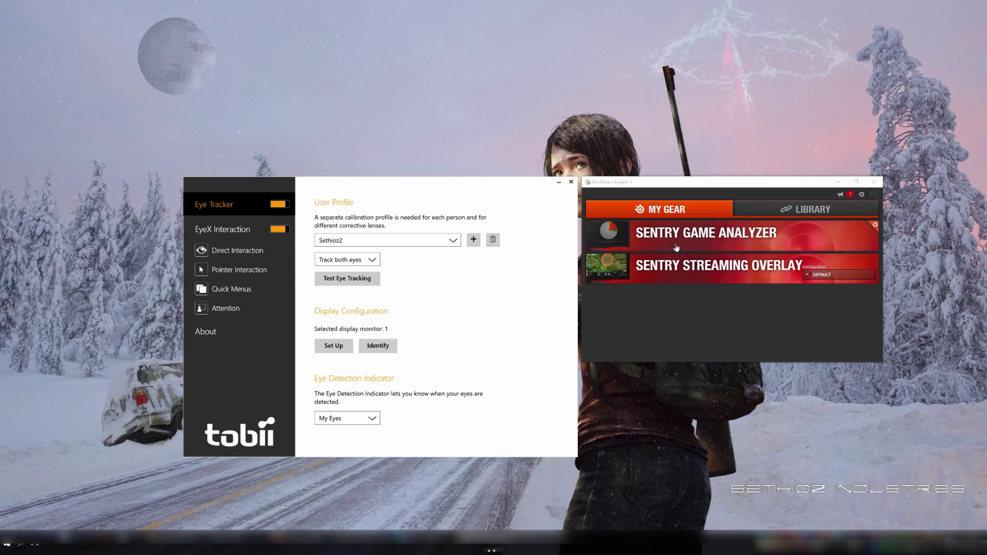
click(220, 233)
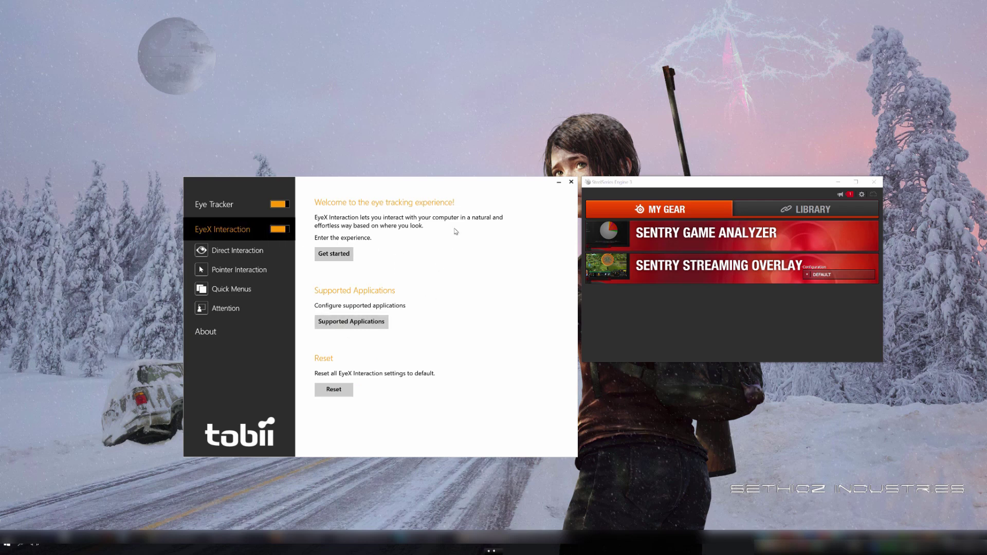
click(227, 257)
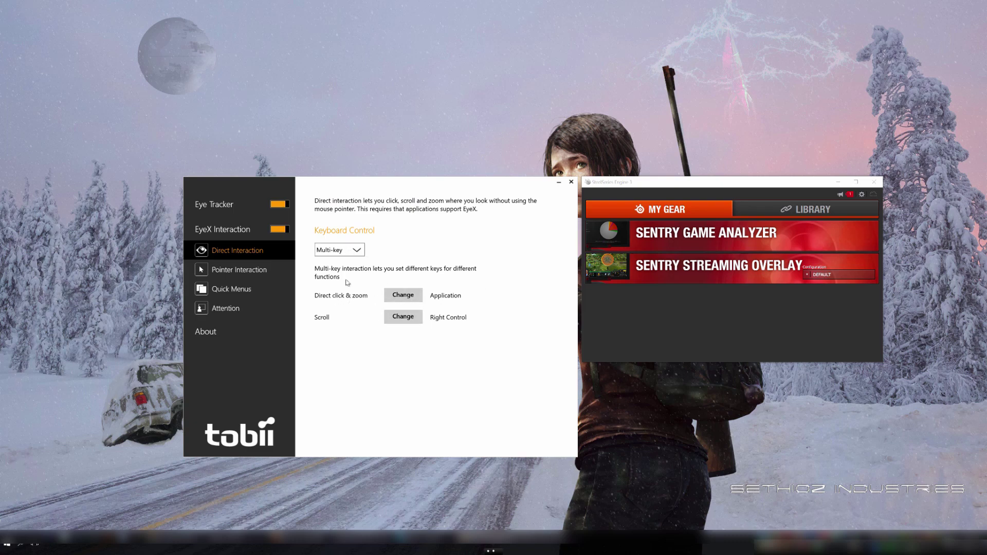
Step: Try EyeX button keyboard control, revert to Multi-key, and gaze-zoom over the SteelSeries window
click(351, 254)
click(337, 263)
click(354, 253)
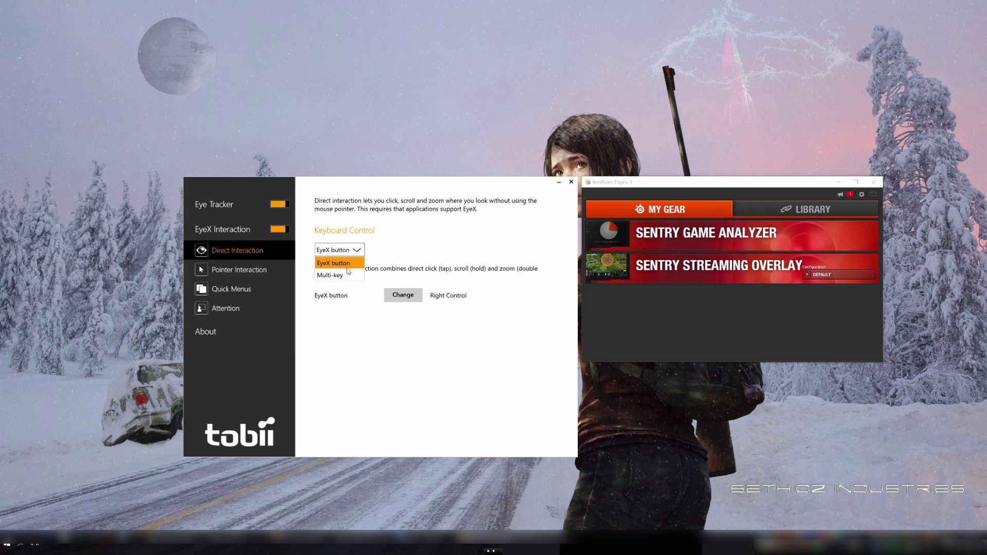
click(348, 265)
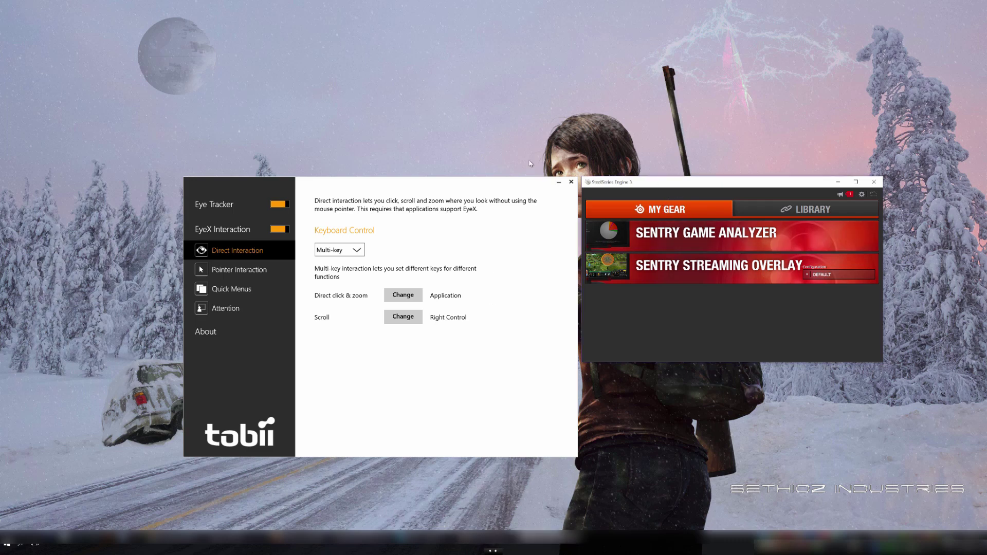
key(Menu)
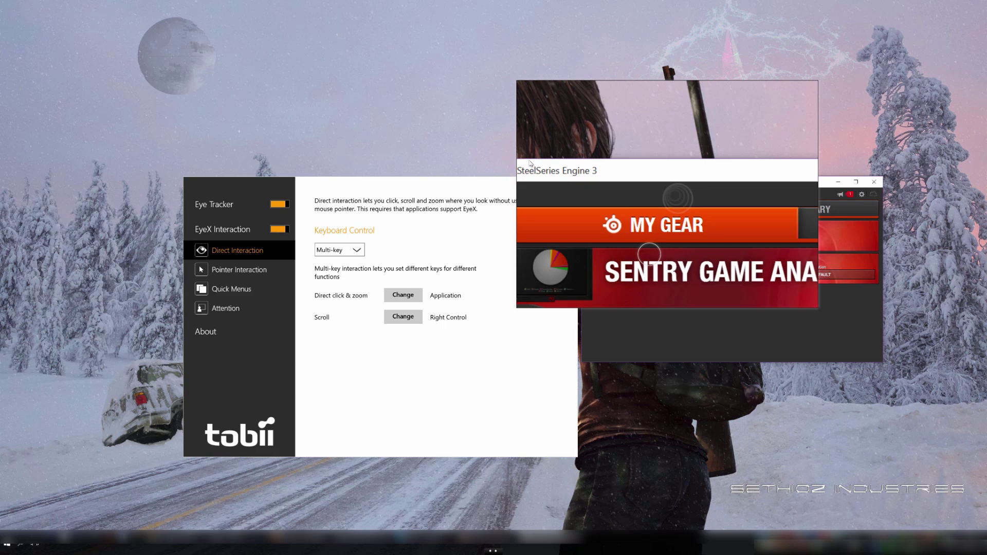
Step: Launch the Sentry Game Analyzer with a gaze click and close its window again
click(664, 234)
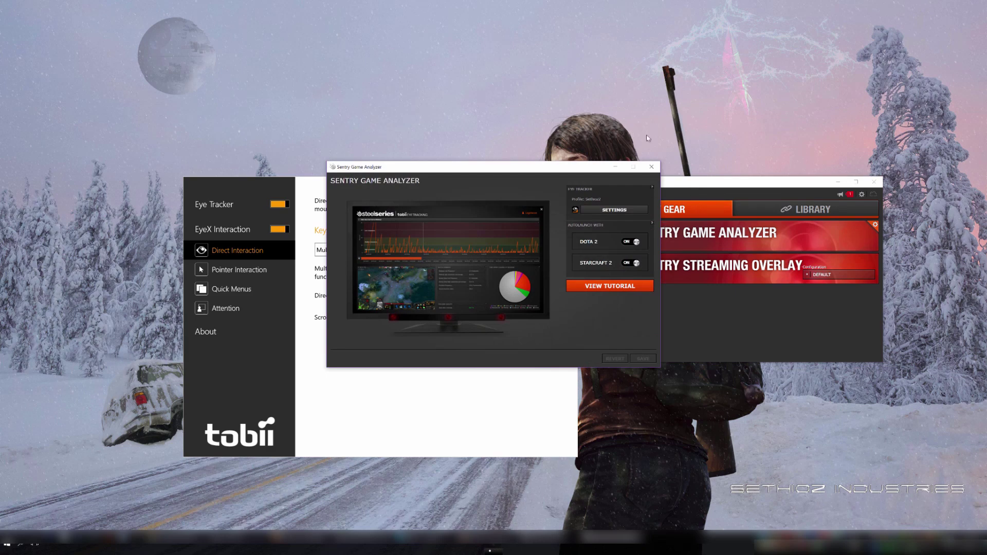
click(652, 167)
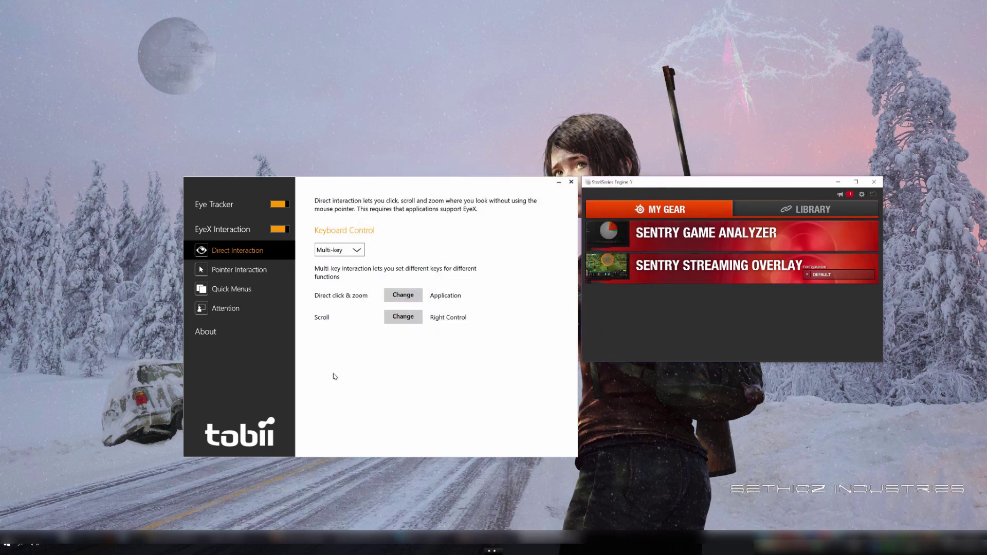
Step: Open the Carmageddon Reincarnation police brutality derby video from the YouTube channel and pause it
click(201, 535)
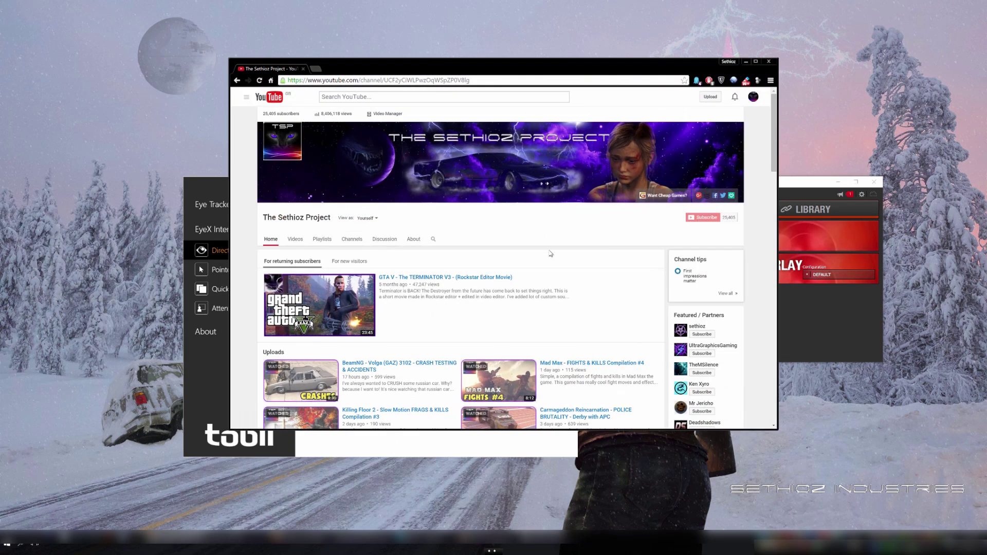
scroll(555, 245, down, 3)
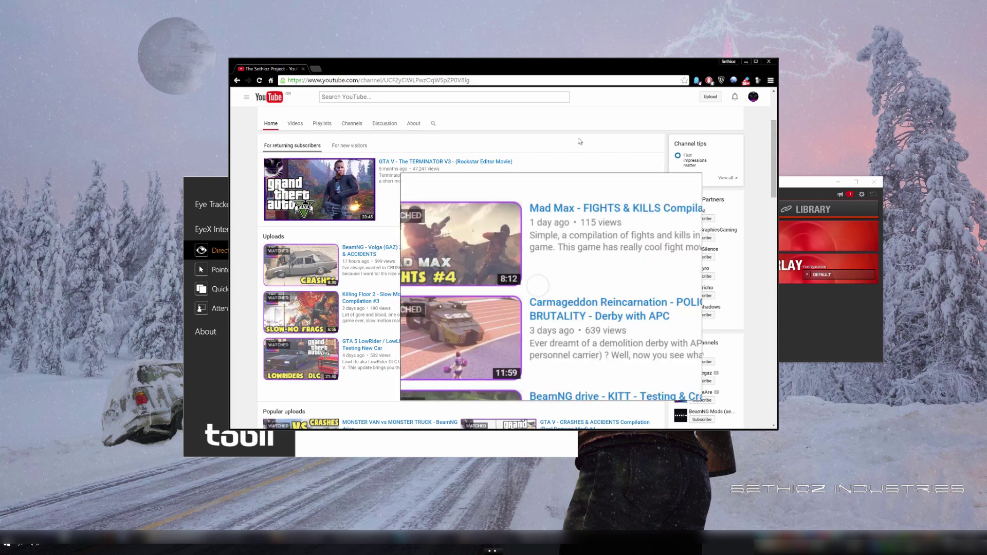
click(558, 303)
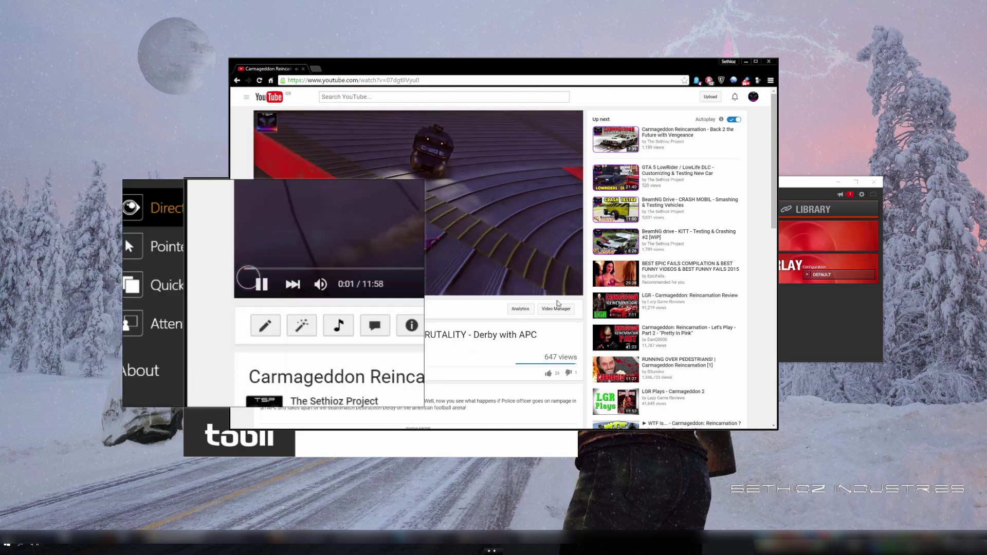
click(268, 295)
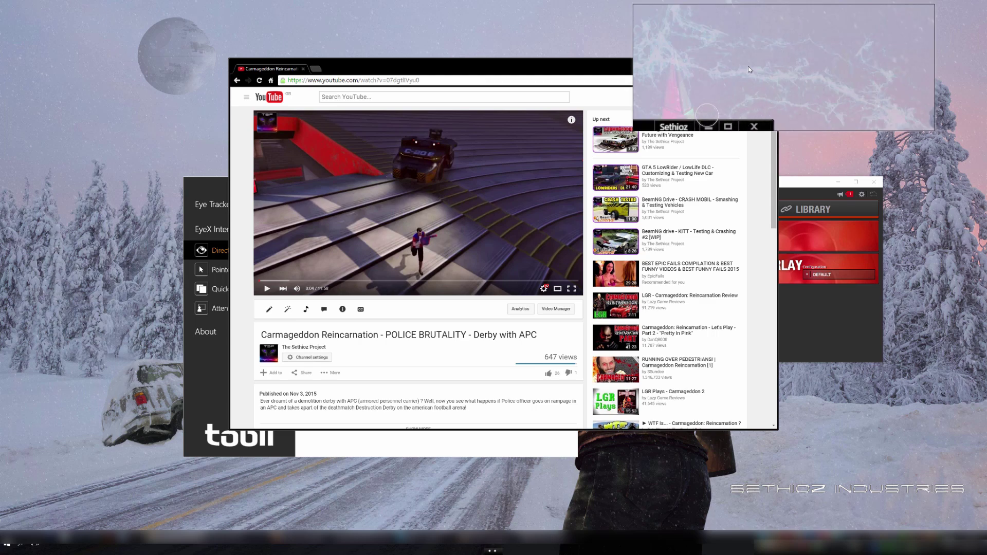
Step: Dismiss the magnifier, block Tobii.Statistics.Uploader with DisableAll, and close Chrome
click(739, 59)
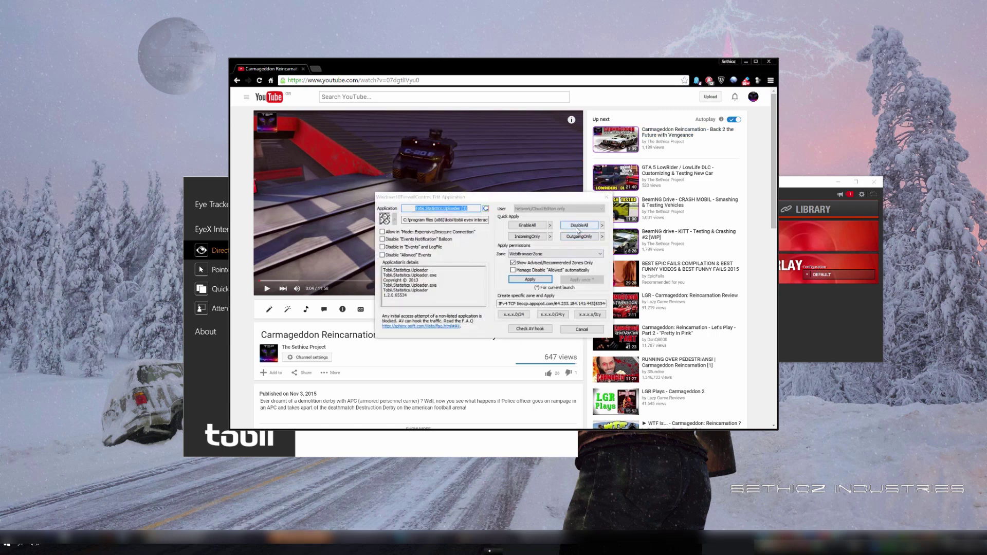
click(578, 226)
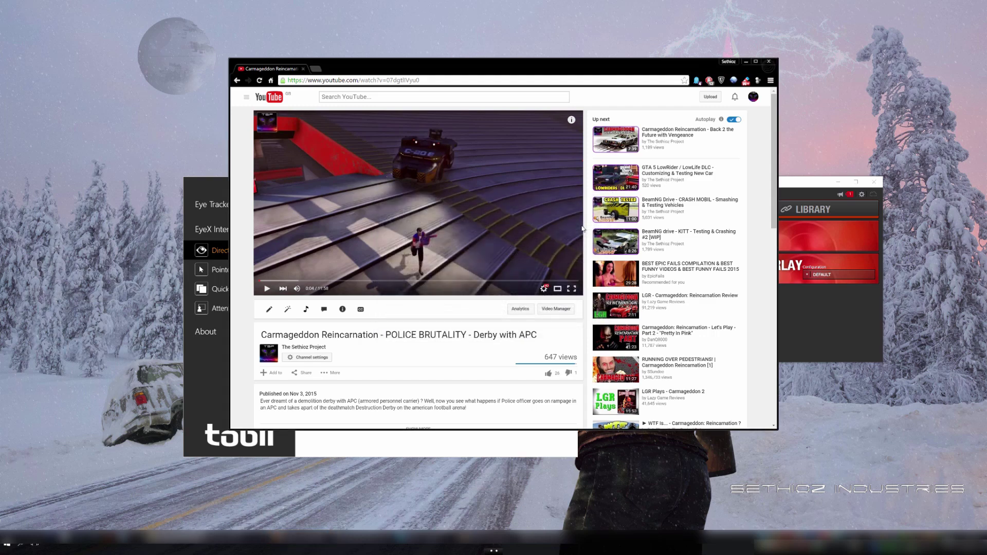
click(748, 65)
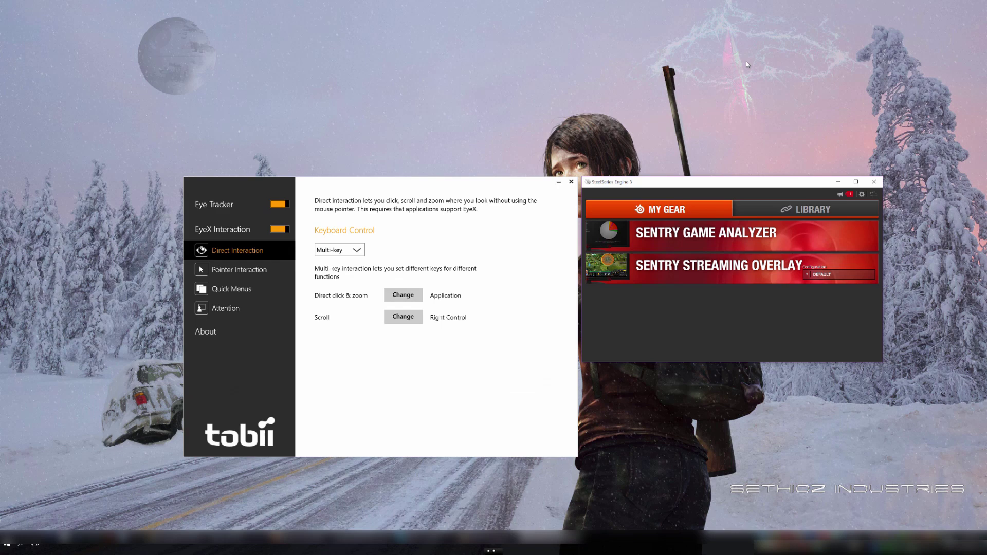
Step: Cycle back and forth through the open windows in the Alt+Tab switcher, then dismiss it
key(alt+Tab)
key(alt+Tab)
key(alt+Tab)
key(alt+Tab)
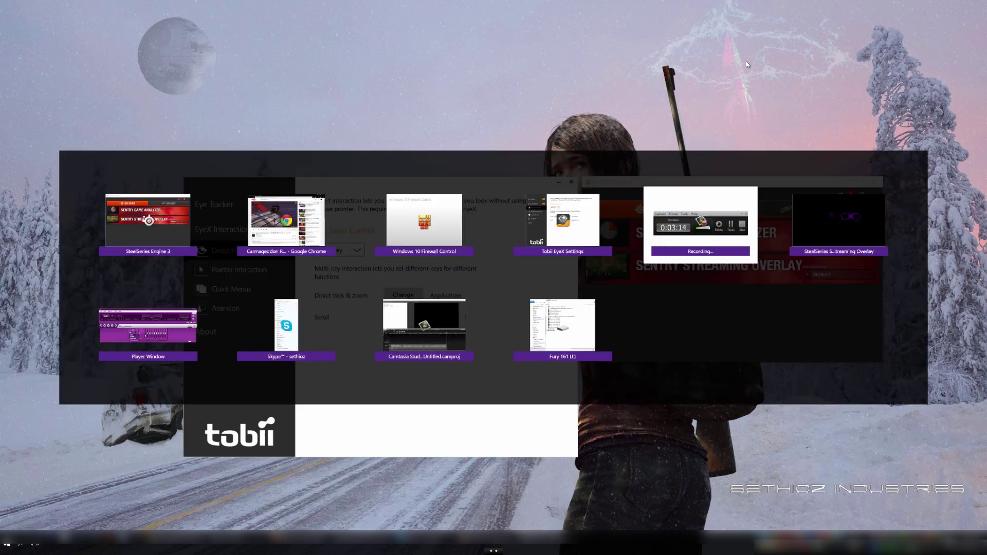
key(alt+Tab)
key(alt+Tab)
key(alt+shift+Tab)
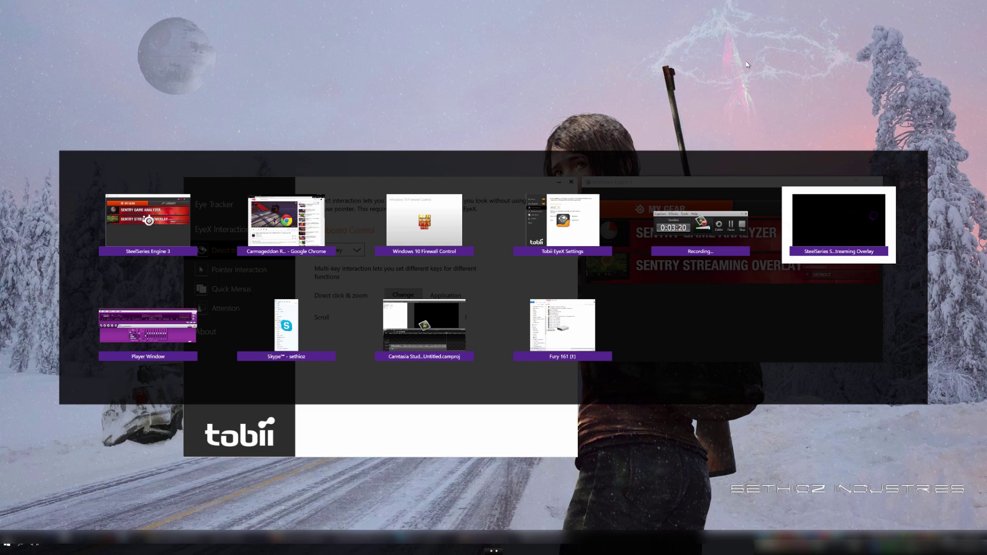
key(alt+shift+Tab)
key(alt+shift+Tab)
key(alt+shift+Tab)
key(alt+Tab)
key(alt+Tab)
key(alt+Tab)
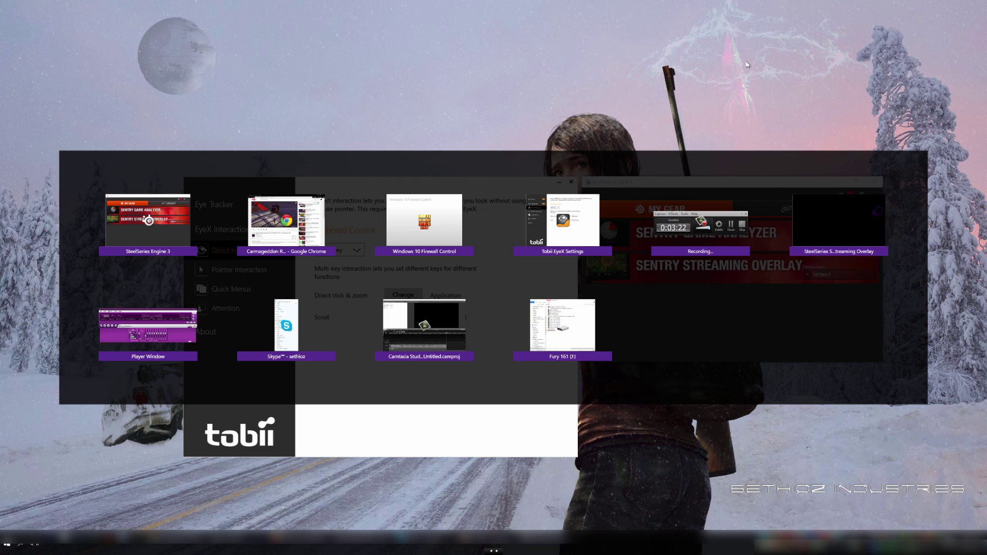
key(alt+shift+Tab)
key(alt+Tab)
key(alt+shift+Tab)
key(alt+shift+Tab)
key(alt+shift+Tab)
key(alt+shift+Tab)
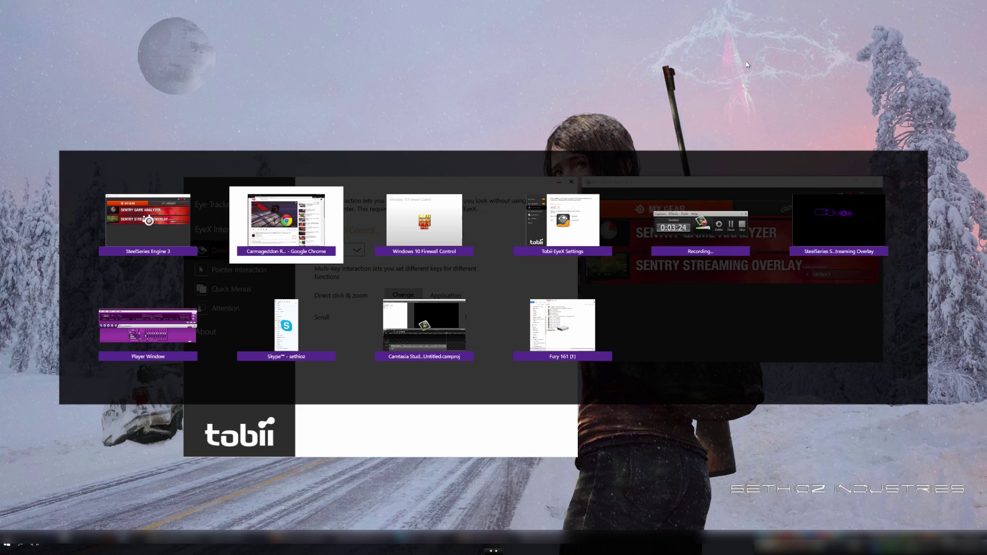
key(Left)
key(Down)
key(Right)
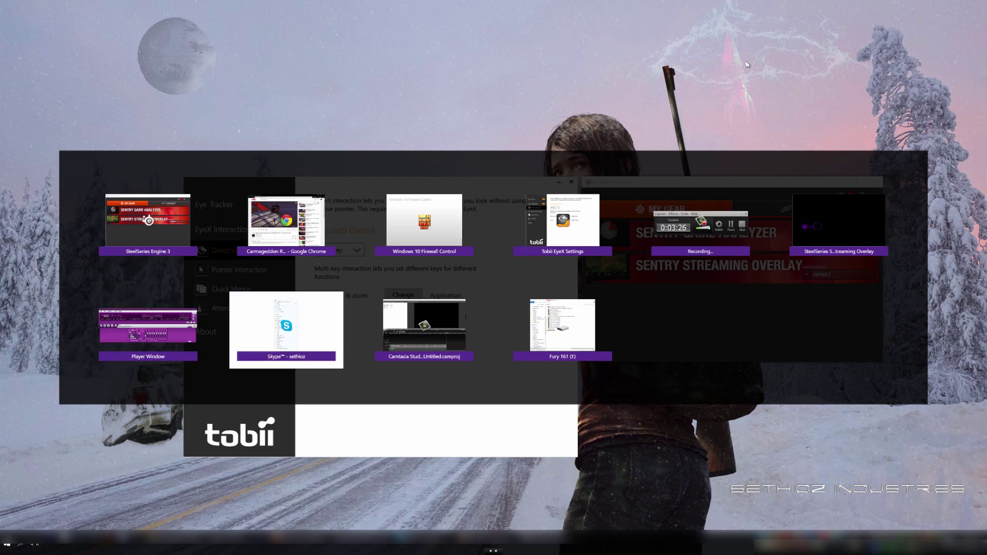
key(Right)
key(Left)
key(Right)
key(Right)
key(Up)
key(Left)
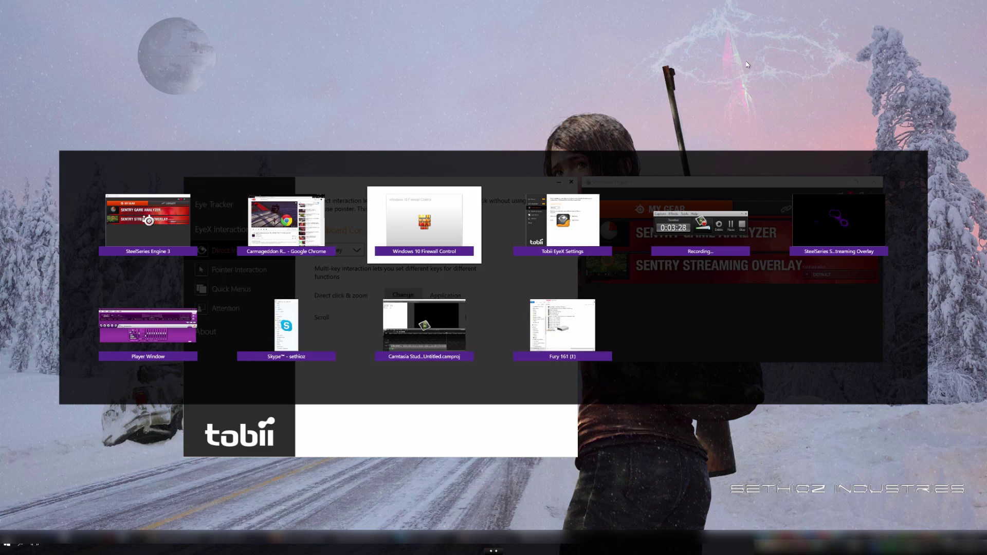
key(Left)
key(Left)
key(Right)
key(Right)
key(Right)
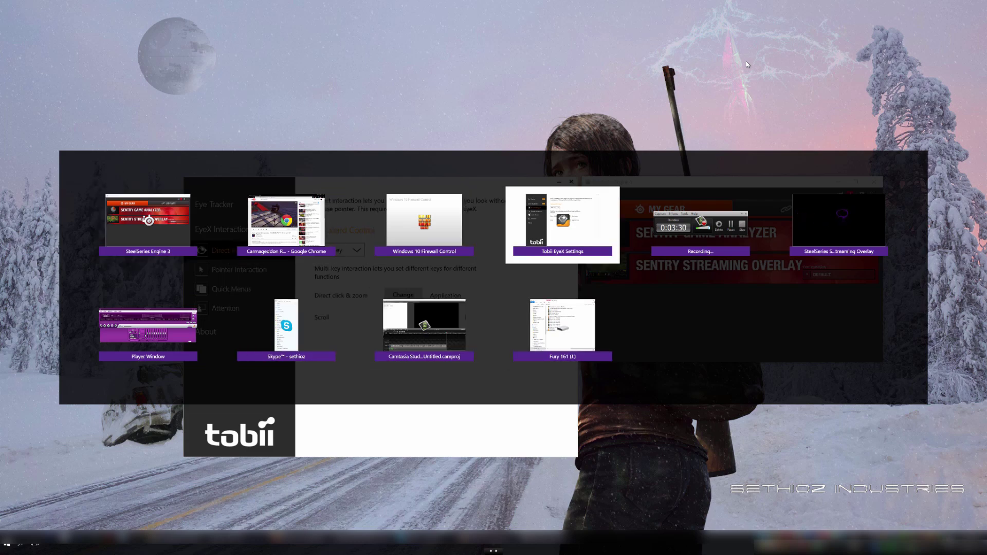
key(Left)
key(Left)
key(Right)
key(Right)
key(Right)
key(Down)
key(Left)
key(Left)
key(Up)
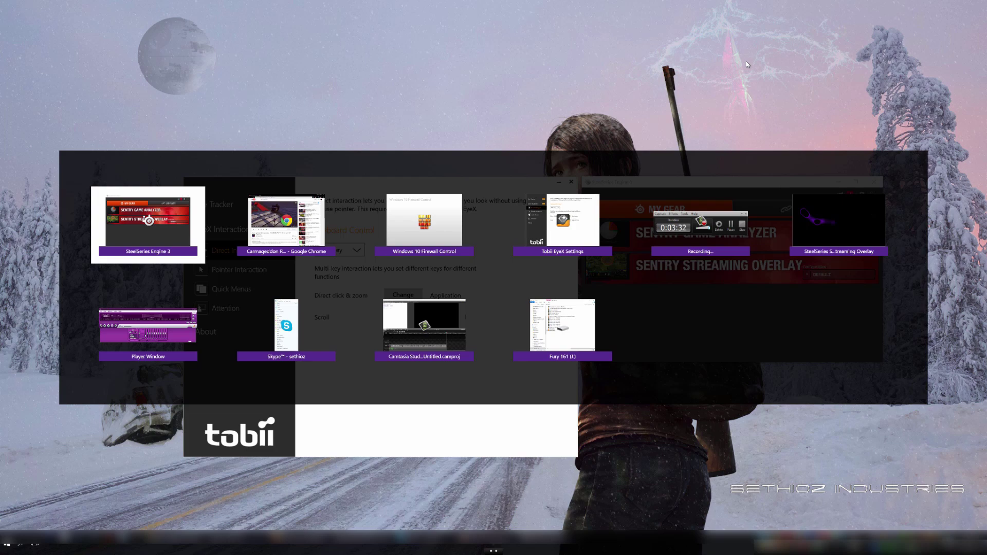
key(Right)
key(Right)
key(Right)
key(Right)
key(Down)
key(Left)
key(Down)
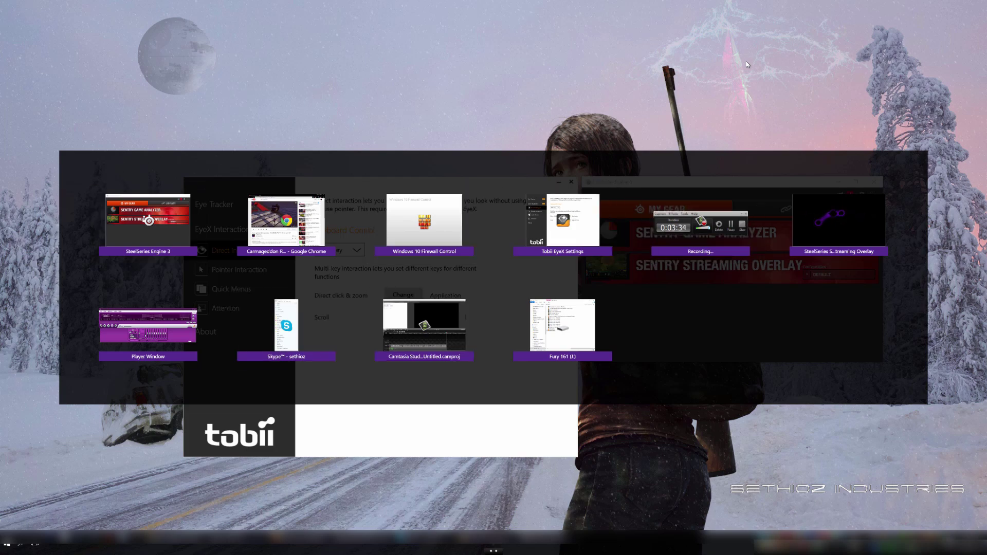
key(Right)
key(Right)
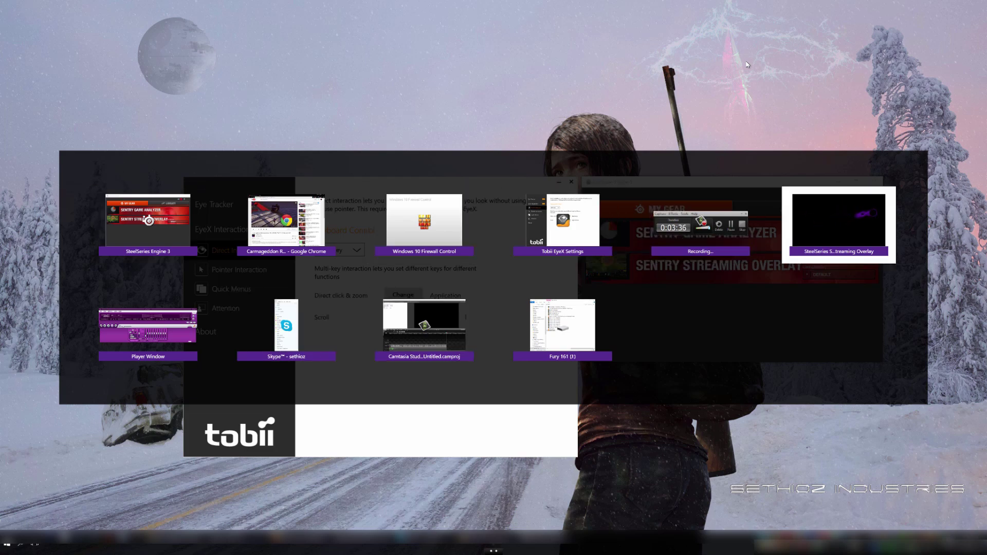
key(Left)
key(Left)
key(Left)
key(Left)
key(Right)
key(Right)
key(Right)
key(Right)
key(Return)
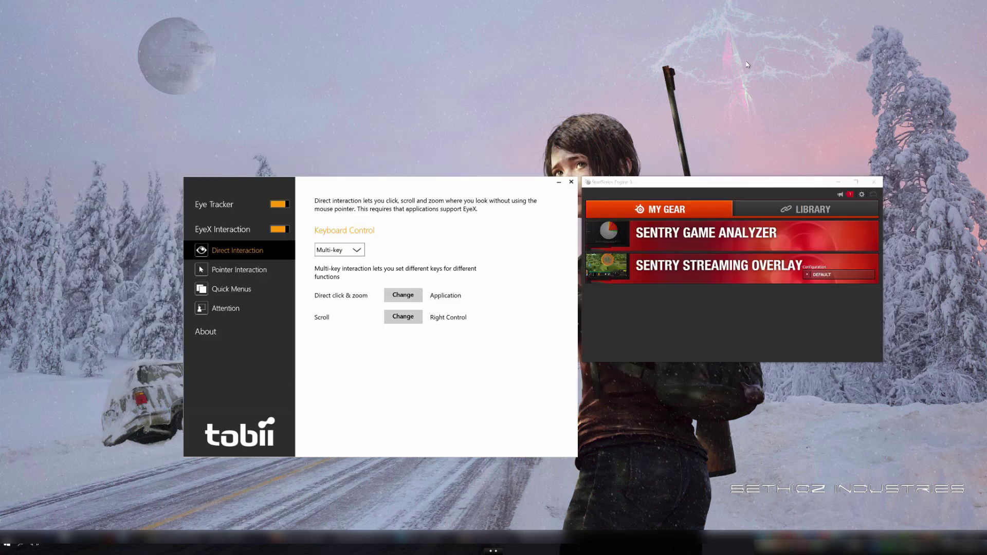
Step: Switch back to SteelSeries Engine 3 using the Alt+Tab switcher
key(alt+Tab)
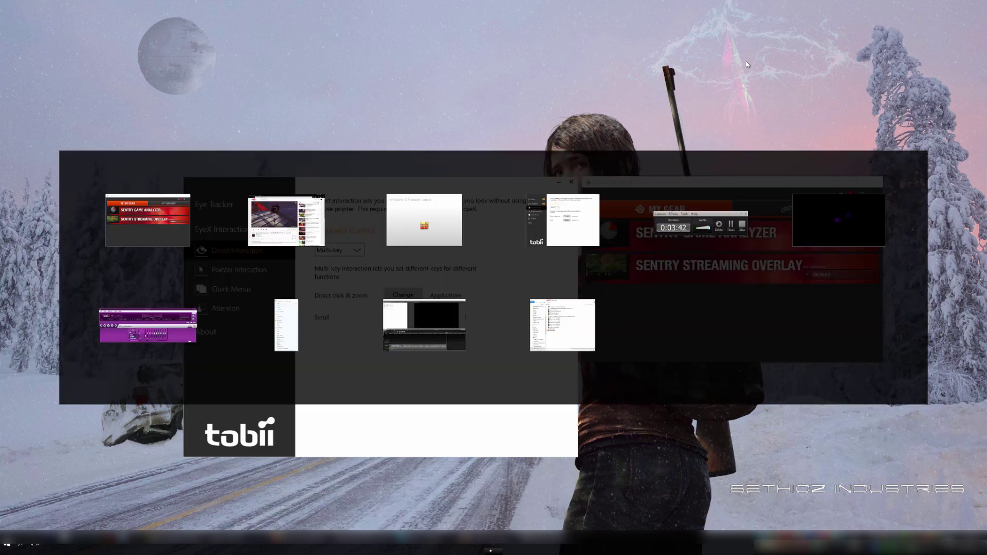
key(Left)
key(Left)
key(Right)
key(Right)
key(Left)
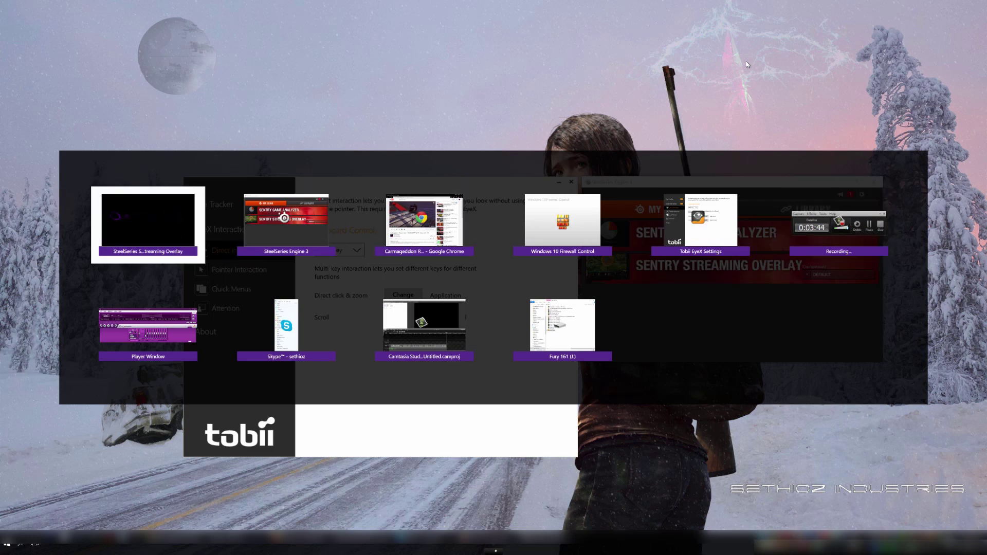
key(Right)
key(Return)
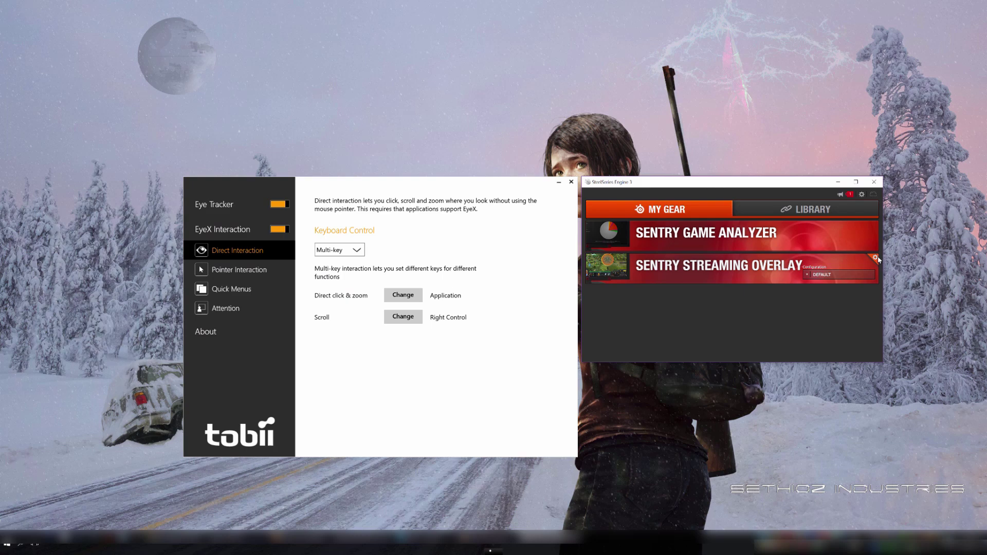
click(876, 258)
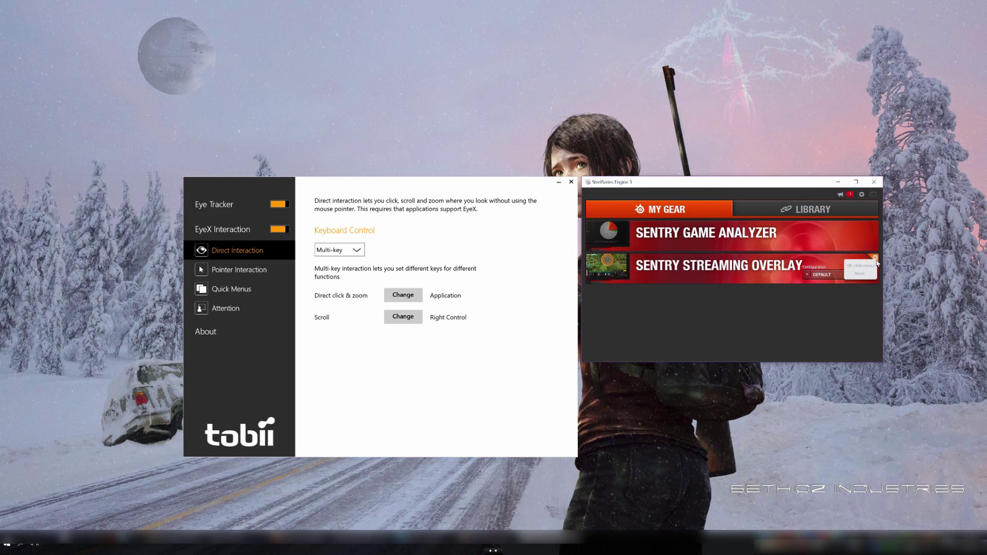
click(752, 267)
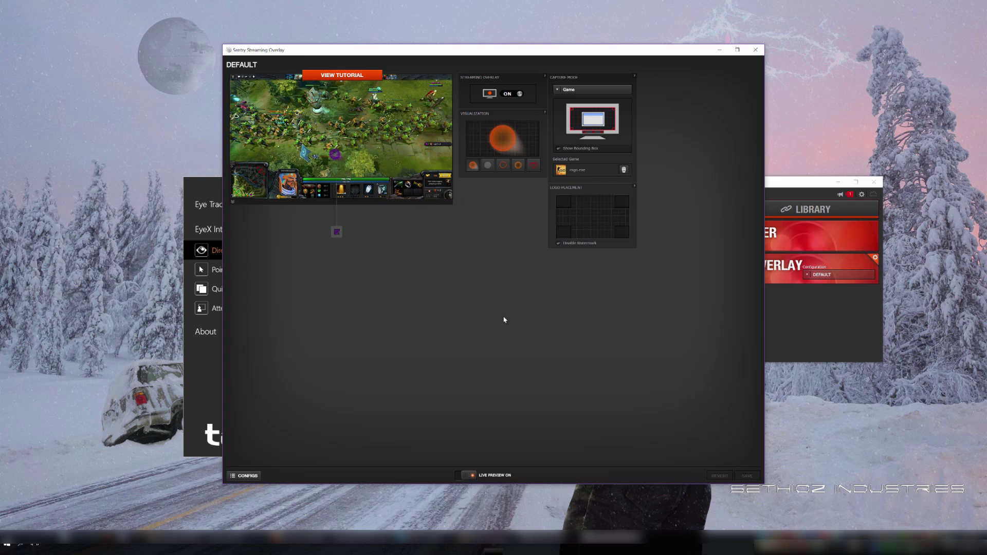
click(757, 52)
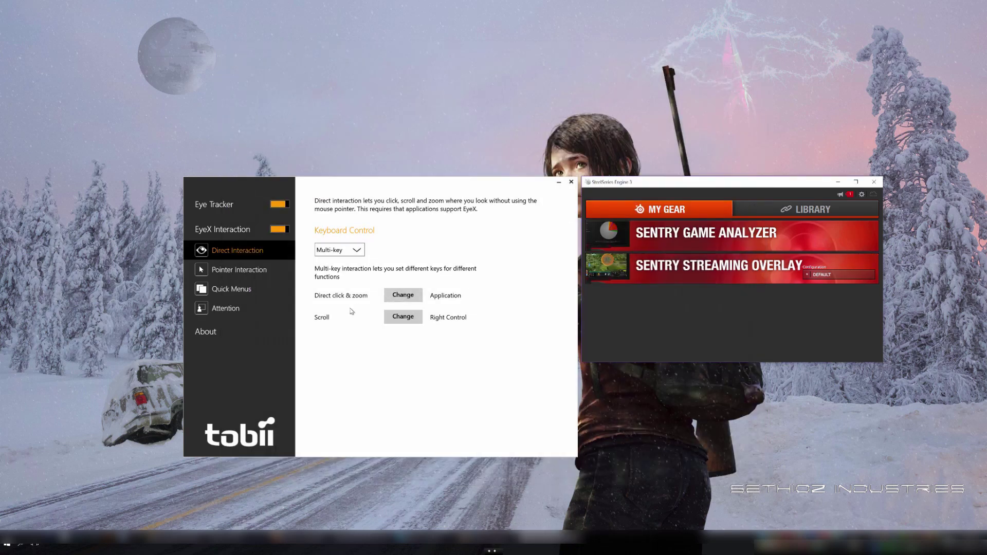
Step: On Pointer Interaction, try Mouse Warp with a 2 cm inactive zone, restore 3 cm, and disable it
click(241, 270)
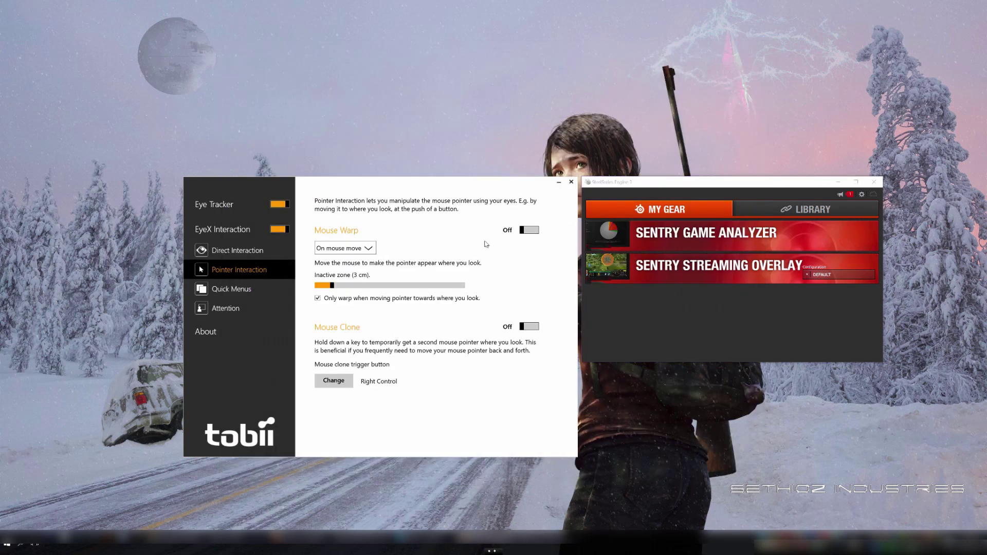
click(522, 231)
drag(331, 286, 324, 286)
drag(328, 288, 332, 288)
click(530, 234)
Step: Toggle Mouse Clone on and back off, then view the Quick Menus page
click(521, 328)
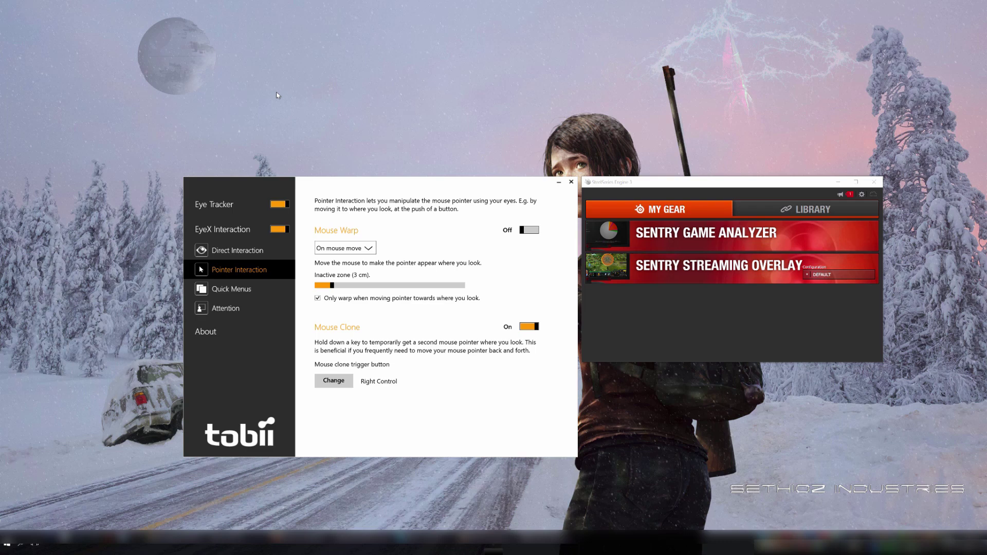
click(526, 330)
click(227, 291)
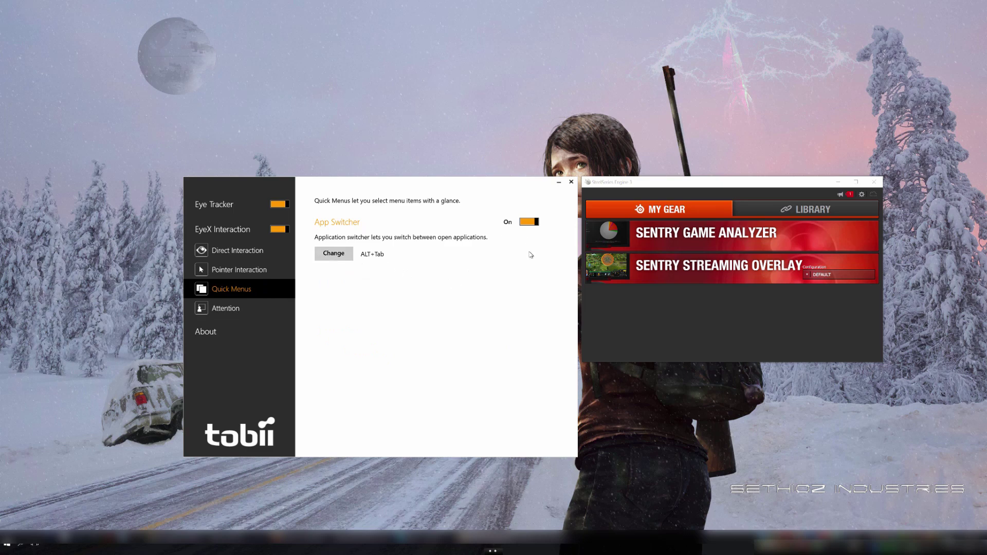
Step: Try the gaze App Switcher, then shorten the Attention dim delay to 2 s and lengthen it again
key(alt+Tab)
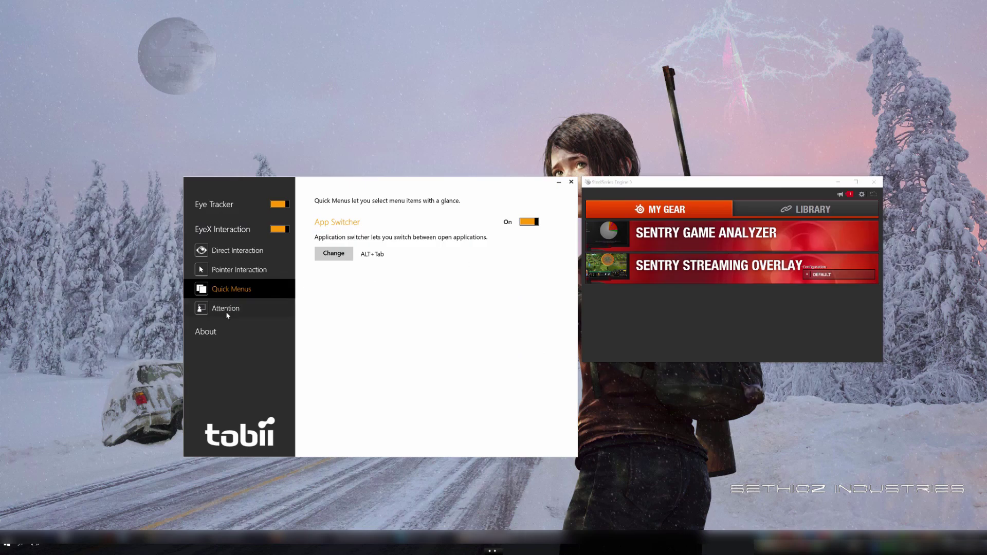
click(229, 312)
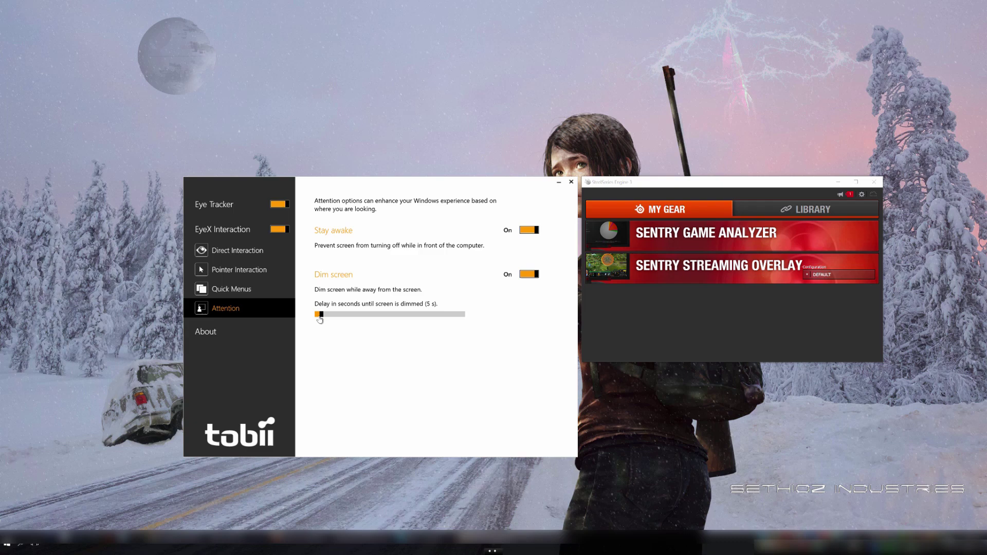
drag(321, 315, 317, 316)
drag(318, 315, 321, 316)
Step: Close Tobii EyeX Settings, check SteelSeries Engine updates, and open and close its settings options
click(572, 182)
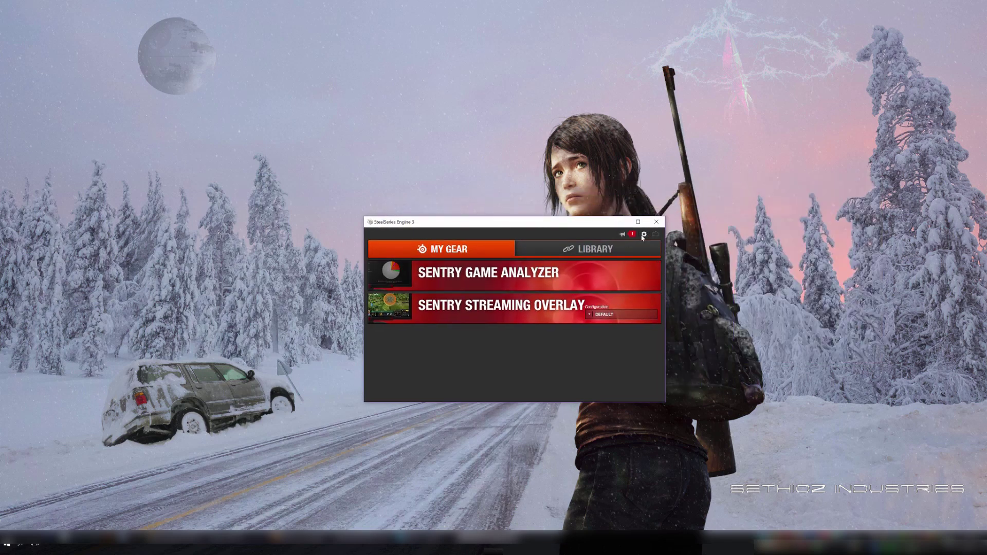
click(634, 235)
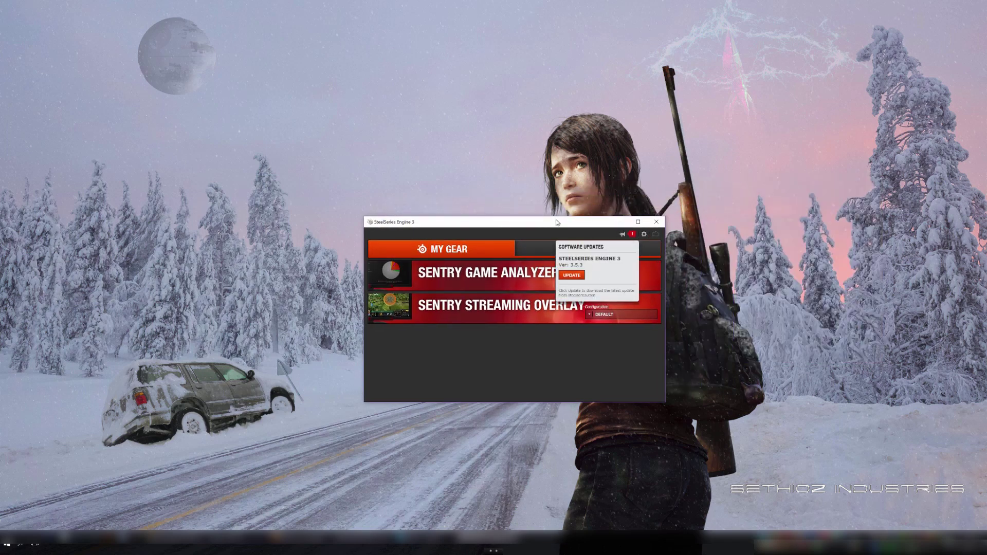
drag(557, 222, 580, 223)
click(526, 375)
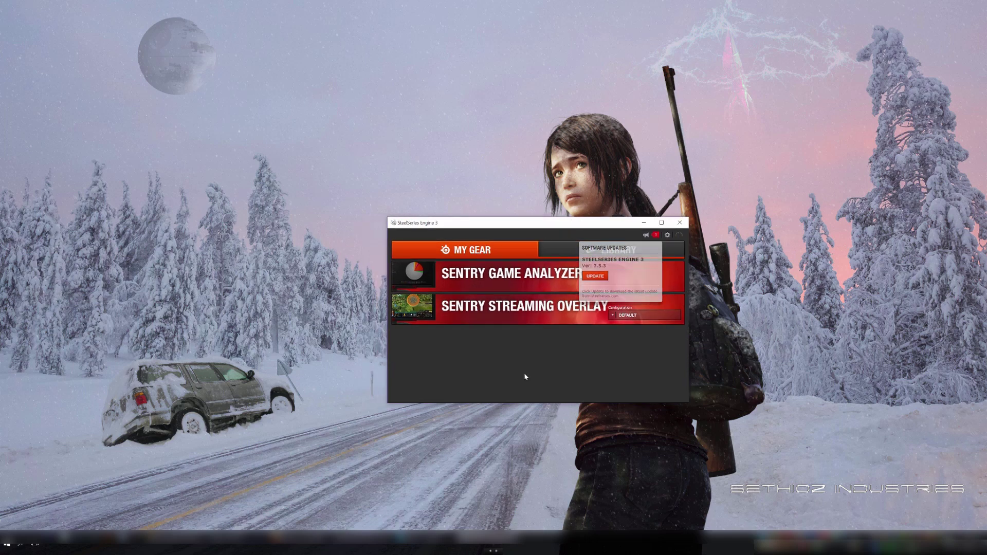
click(668, 235)
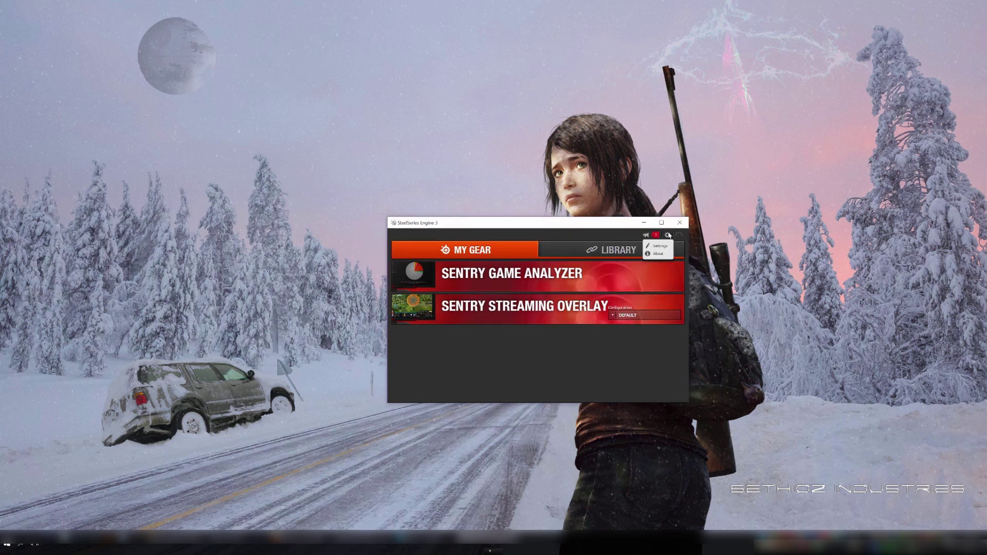
click(566, 390)
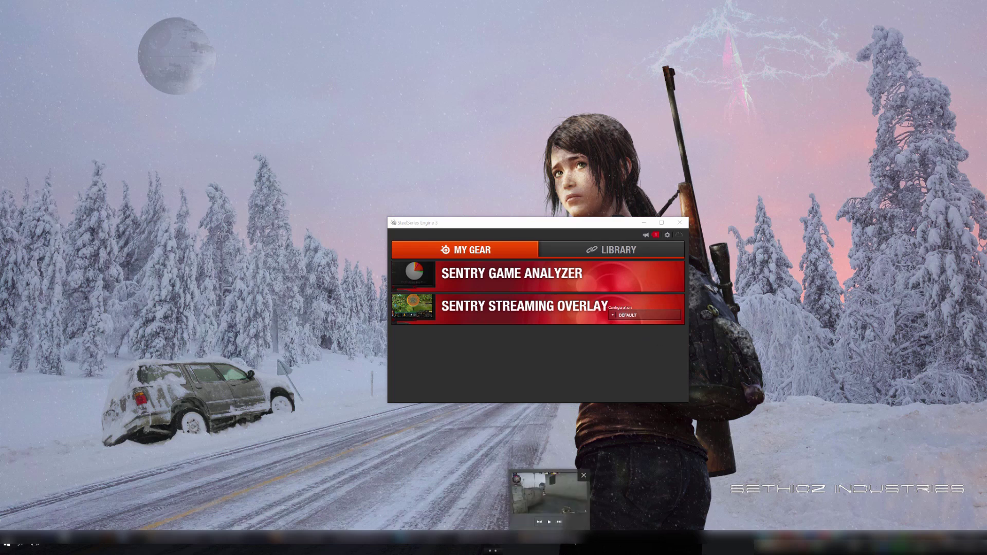
click(576, 541)
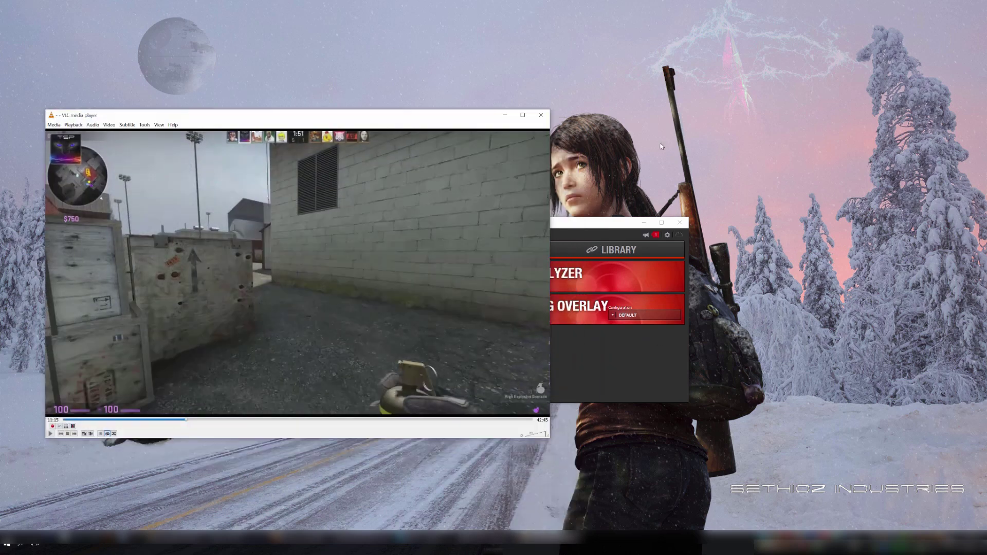
key(space)
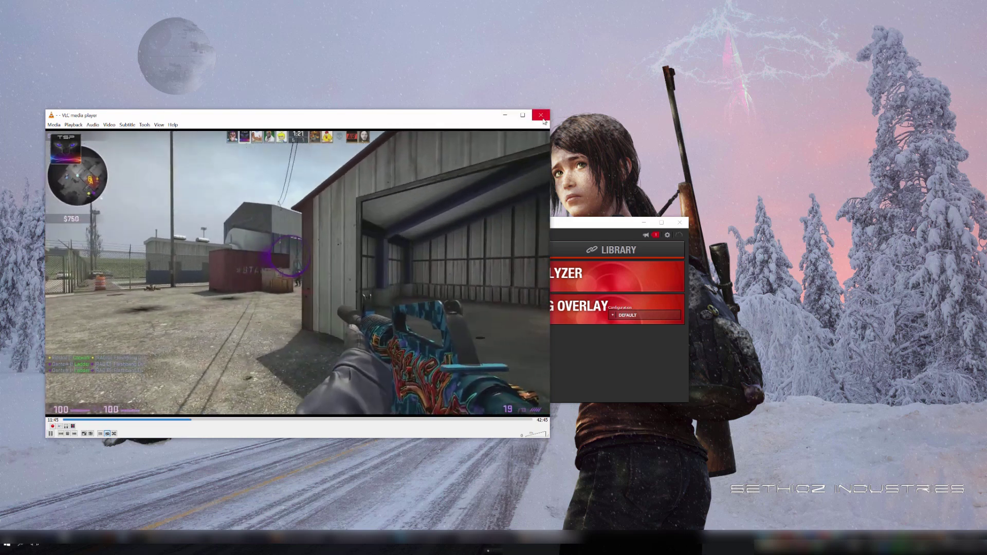
click(541, 115)
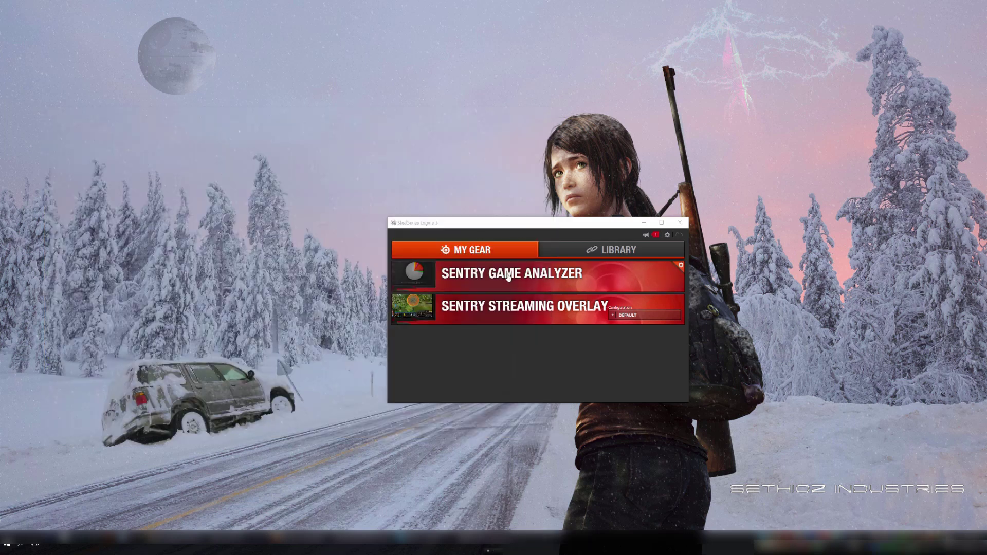
Step: Flip from Library back to My Gear, then nudge the SteelSeries Engine window down and back up
click(587, 250)
click(489, 252)
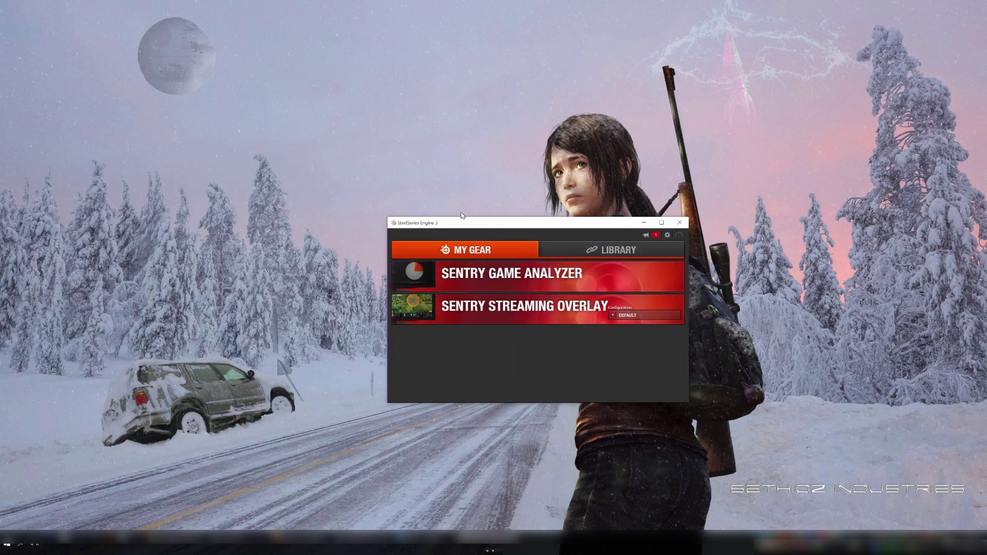
drag(462, 222, 409, 260)
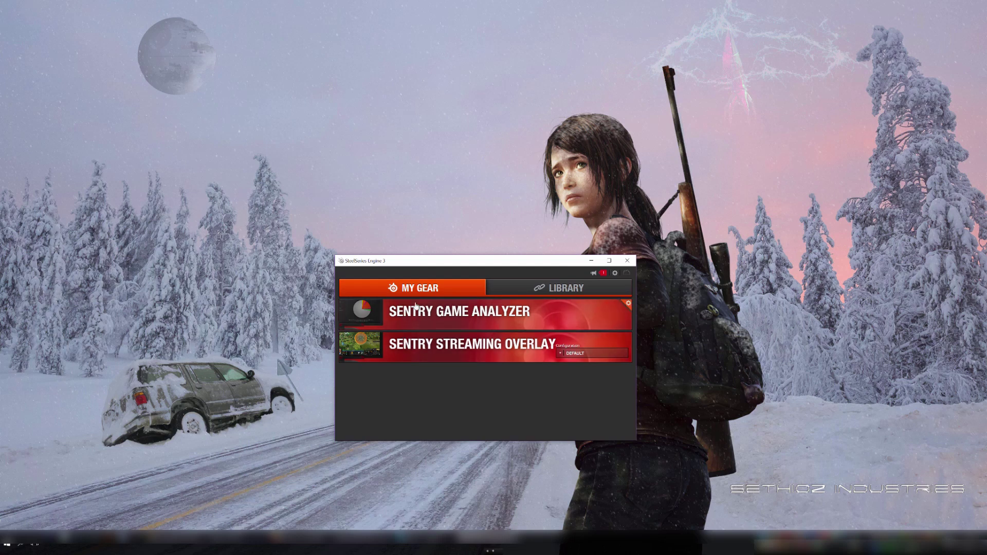
drag(473, 261, 476, 217)
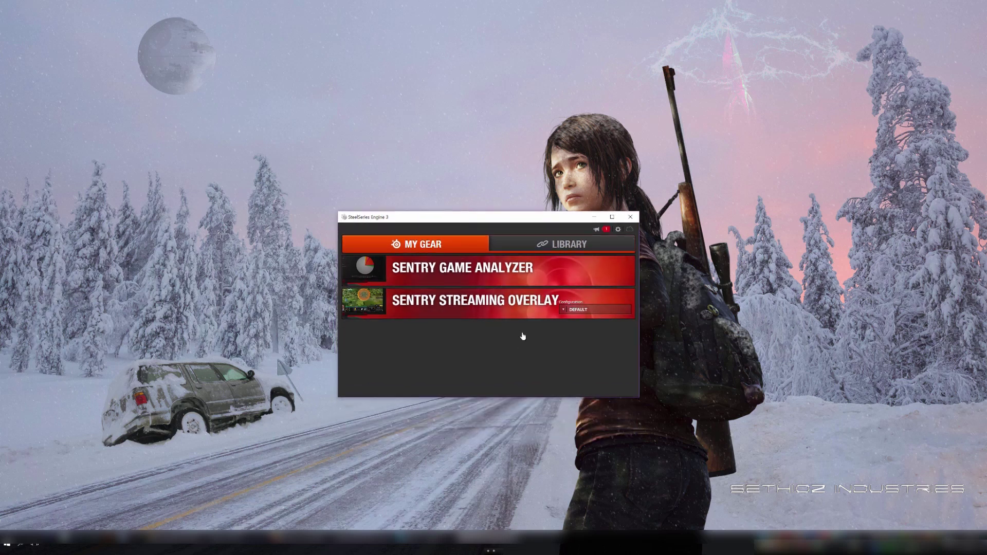
Step: Revisit Library, return to the My Gear list, and drag the SteelSeries Engine window left
click(565, 244)
click(450, 245)
mouse_move(521, 223)
mouse_down()
mouse_move(579, 172)
mouse_move(511, 237)
mouse_up()
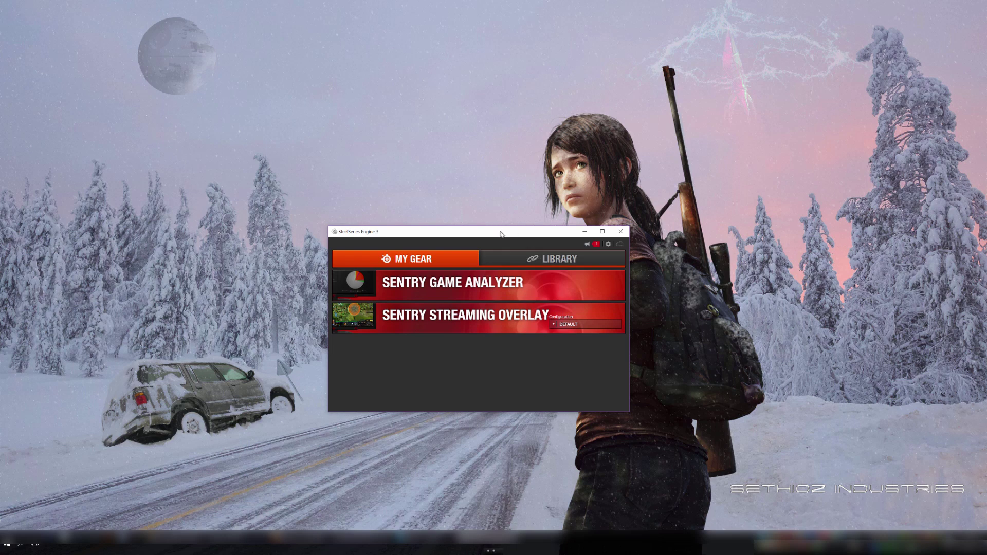
drag(500, 231, 393, 235)
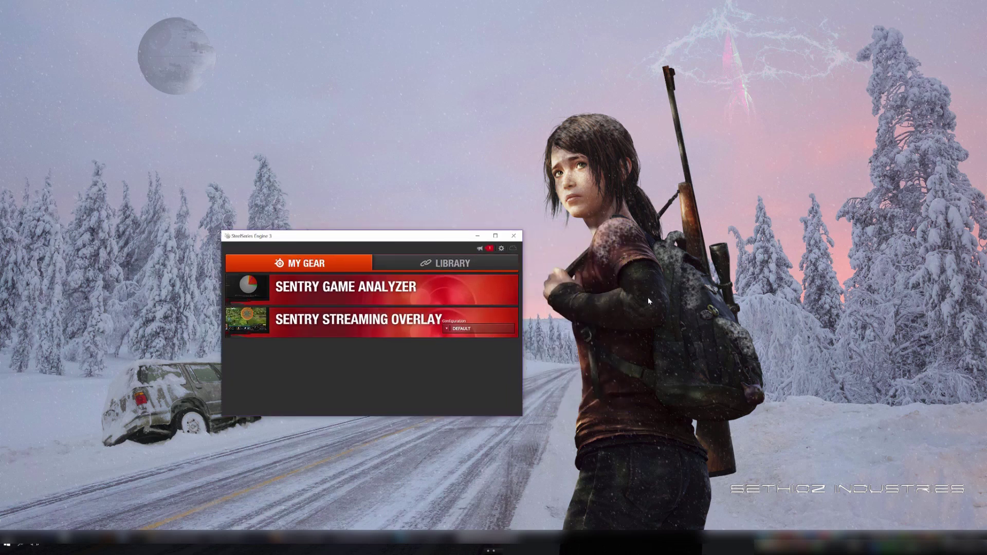